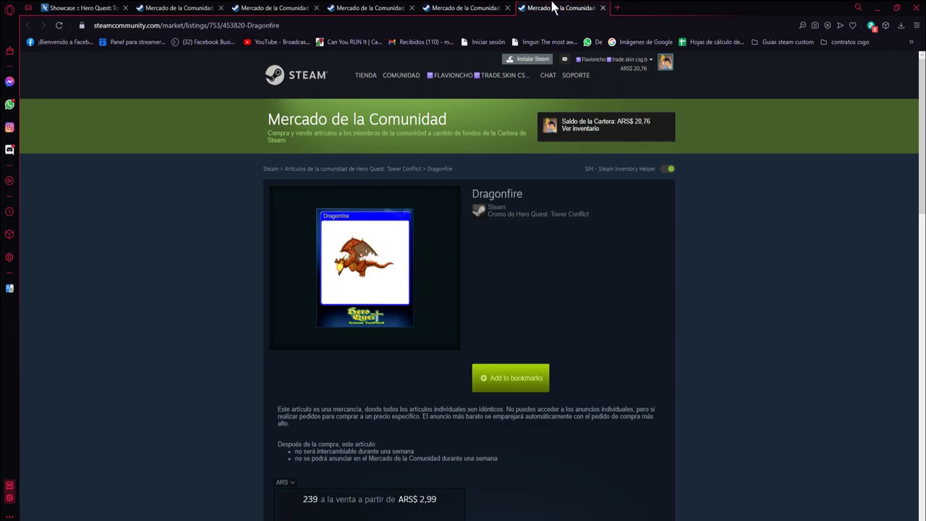
Step: Show the market listing of The Warrior trading card, switch to Calculator, clear it and multiply 3 by 3
left_click(203, 7)
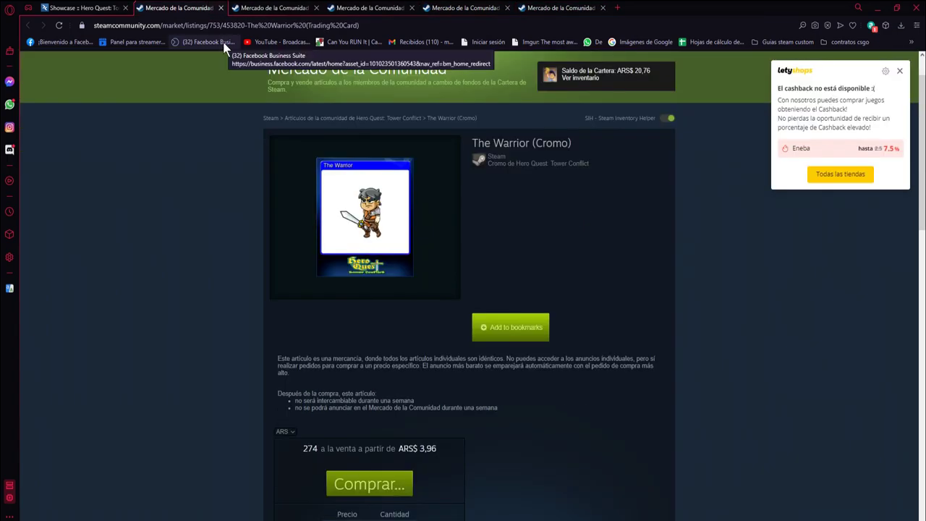
key("alt+Tab")
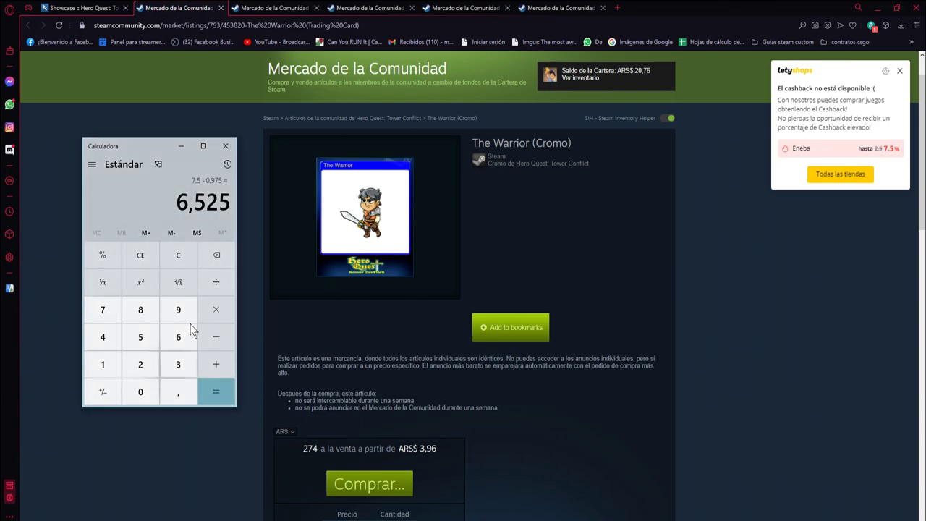
left_click(126, 260)
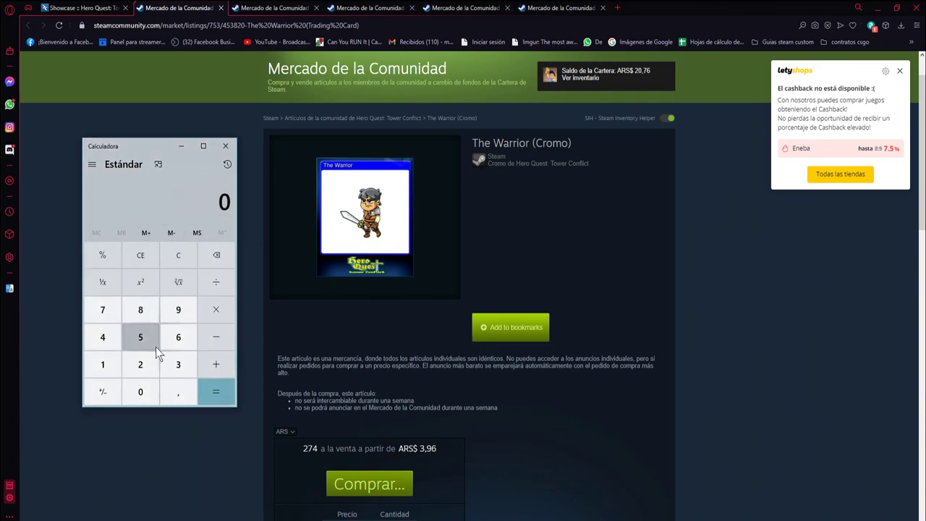
left_click(178, 364)
left_click(216, 310)
left_click(178, 364)
left_click(215, 389)
Step: Subtract 13% from the multiplication result in the calculator
left_click(216, 336)
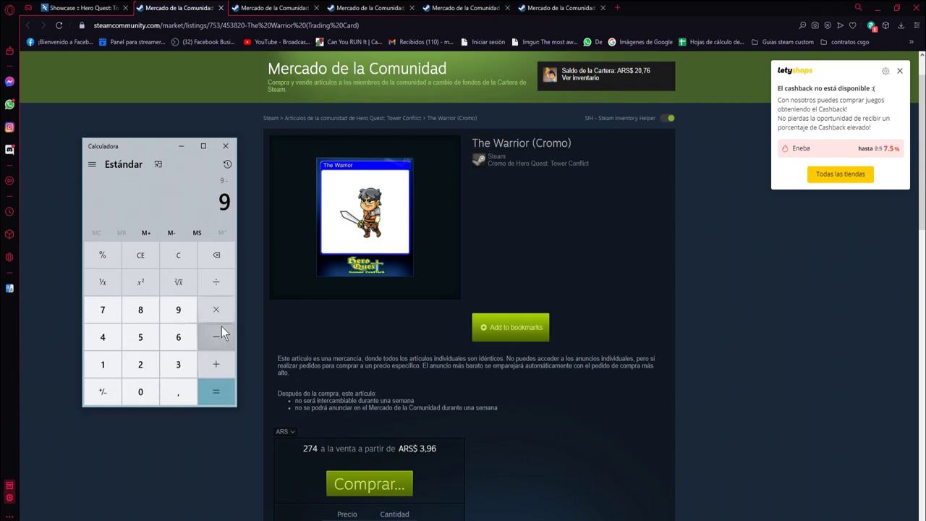
left_click(103, 364)
left_click(178, 364)
left_click(103, 255)
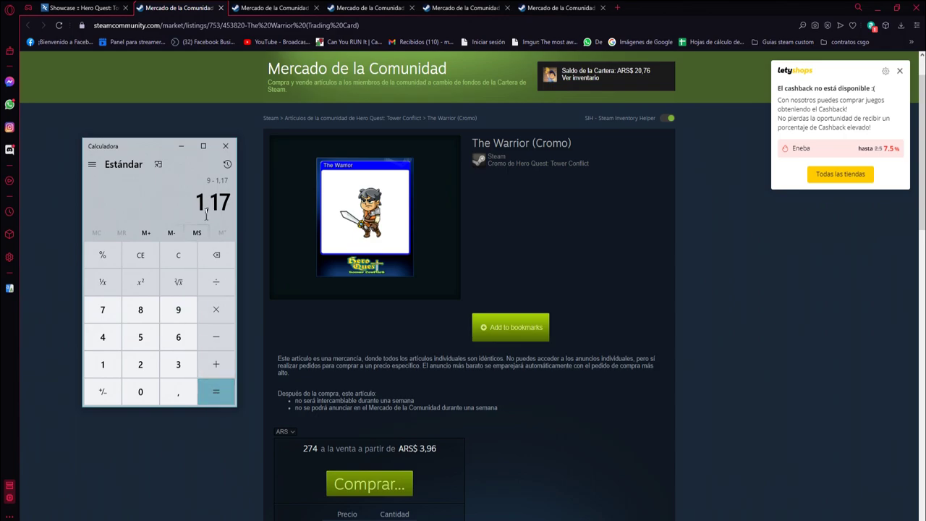
left_click(215, 393)
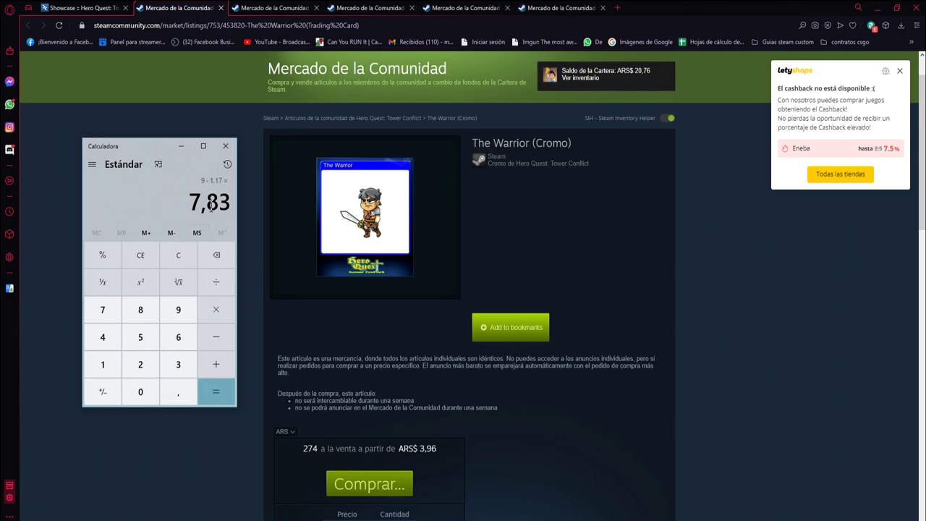
Step: Open the foil The Warrior card's market listing from Steam Card Exchange and examine its sale prices
left_click(79, 7)
middle_click(264, 410)
left_click(637, 10)
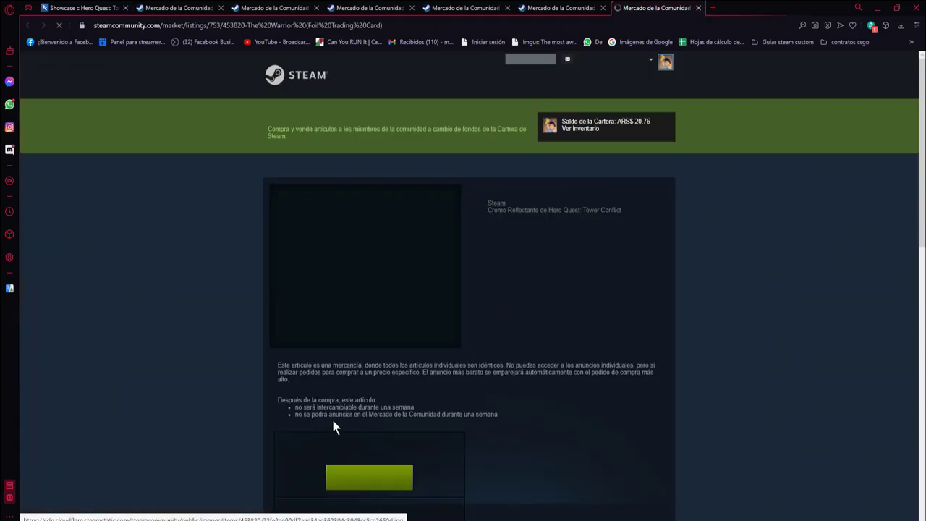
scroll(281, 455, "down", 2)
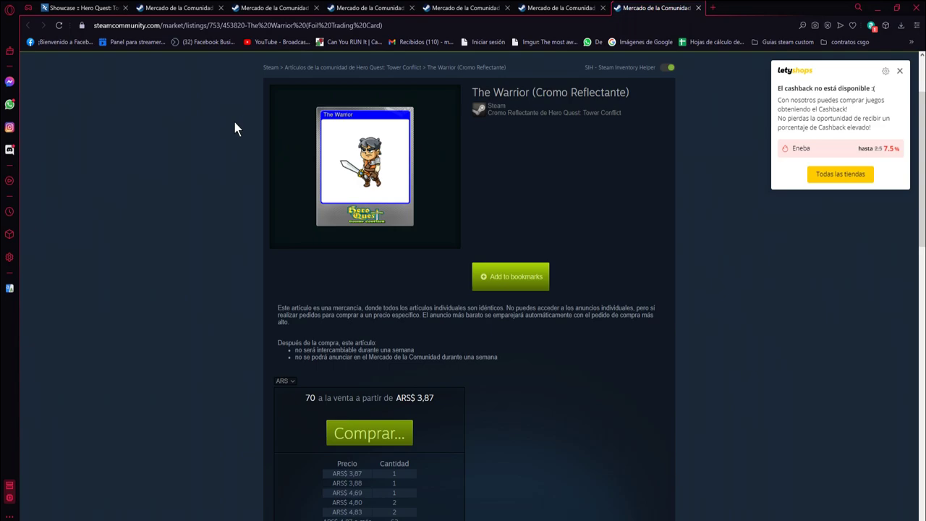
Step: Close all the card market listings, keeping only the Steam Card Exchange showcase page open
key("ctrl+w")
key("ctrl+w")
key("ctrl+w")
key("ctrl+w")
key("ctrl+w")
key("ctrl+w")
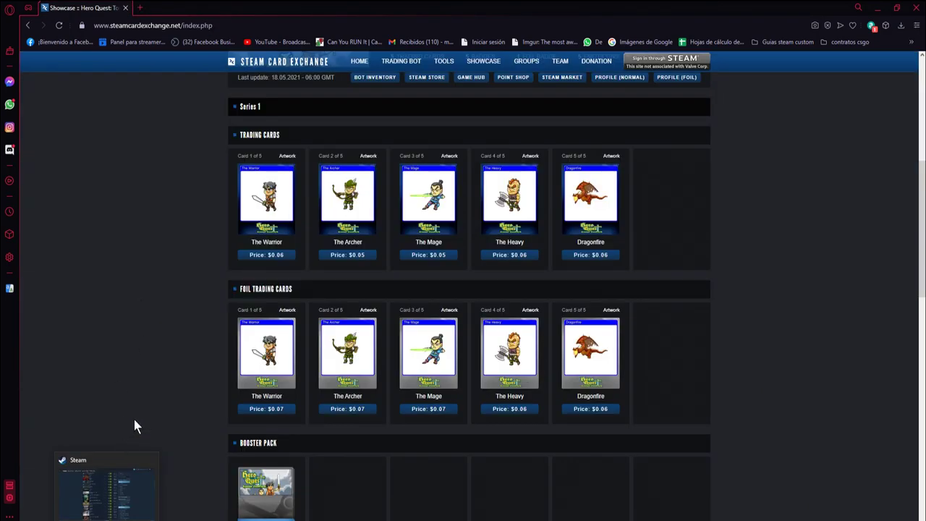
Step: Switch to the Steam client, open Hero Quest: Tower Conflict from the store list and add it to the cart
left_click(120, 477)
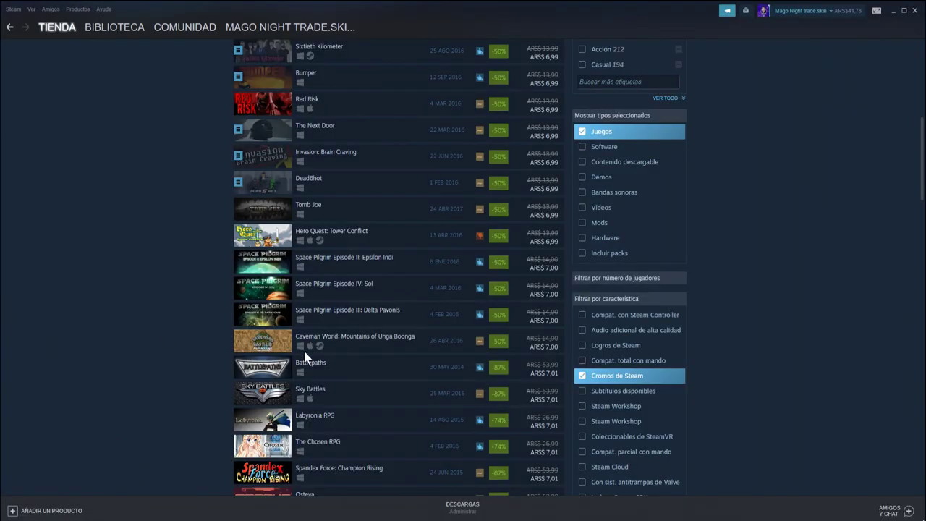
left_click(329, 233)
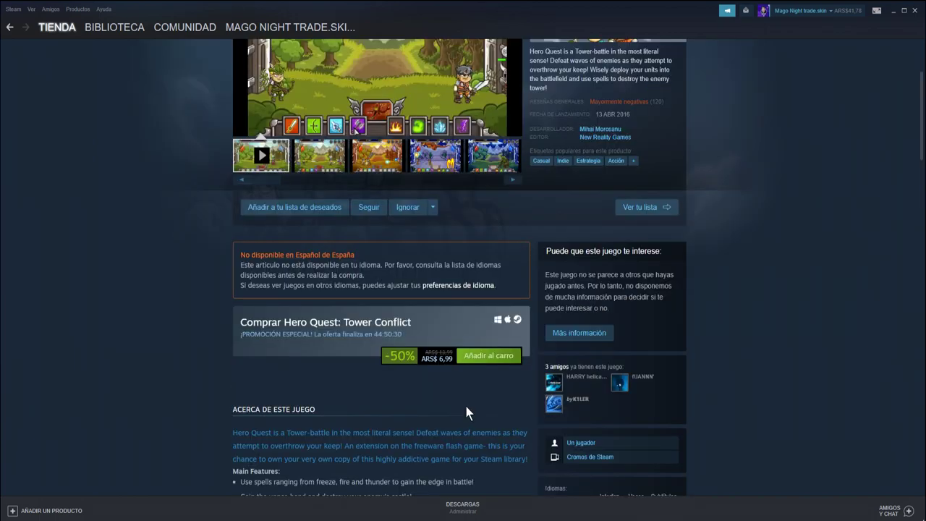
left_click(482, 356)
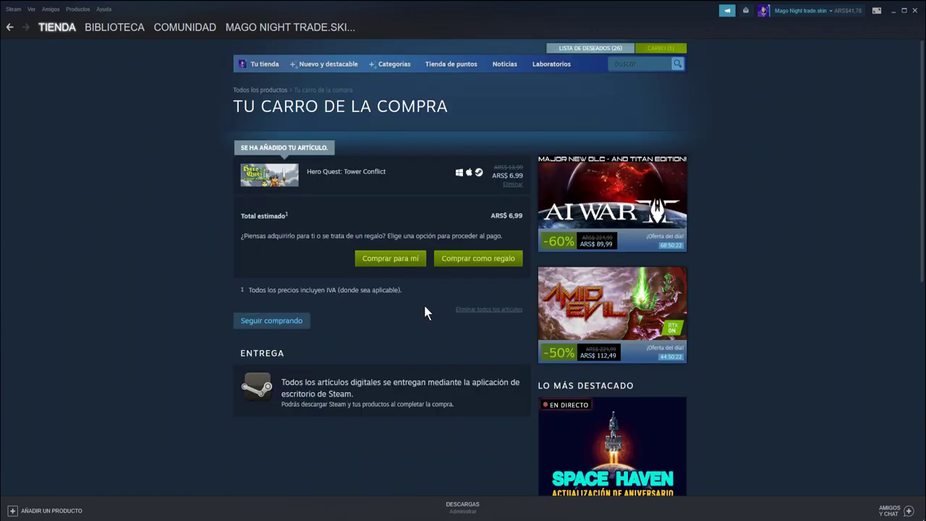
Step: Purchase the cart for your own account with the Steam wallet, accepting the Subscriber Agreement, and find the game in the library
left_click(395, 260)
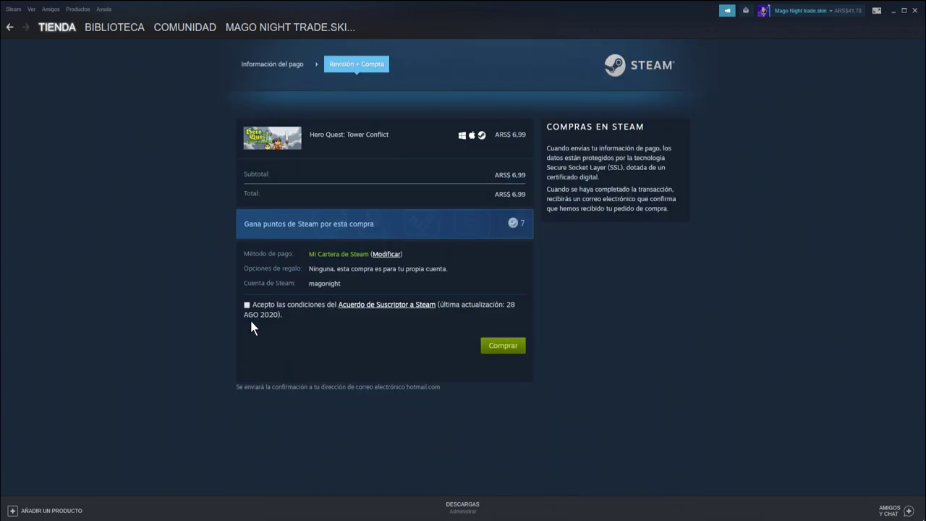
left_click(504, 346)
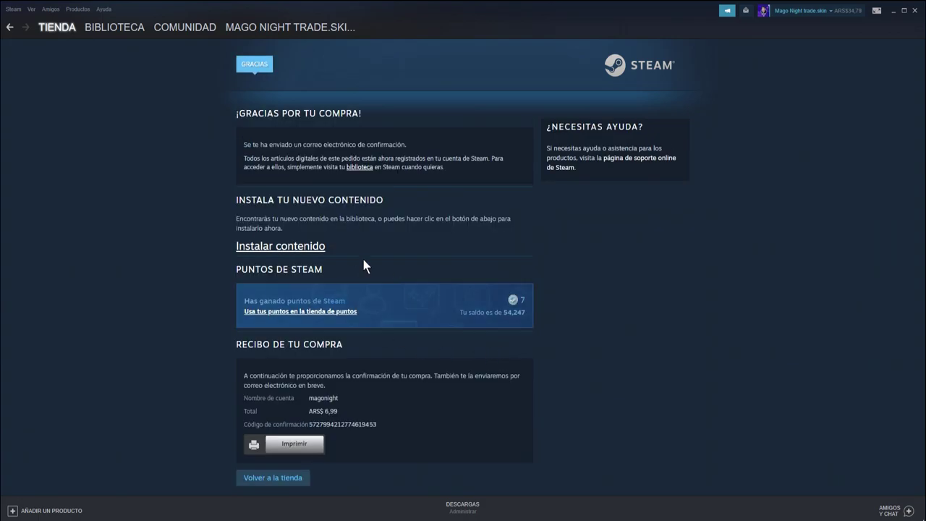
left_click(105, 29)
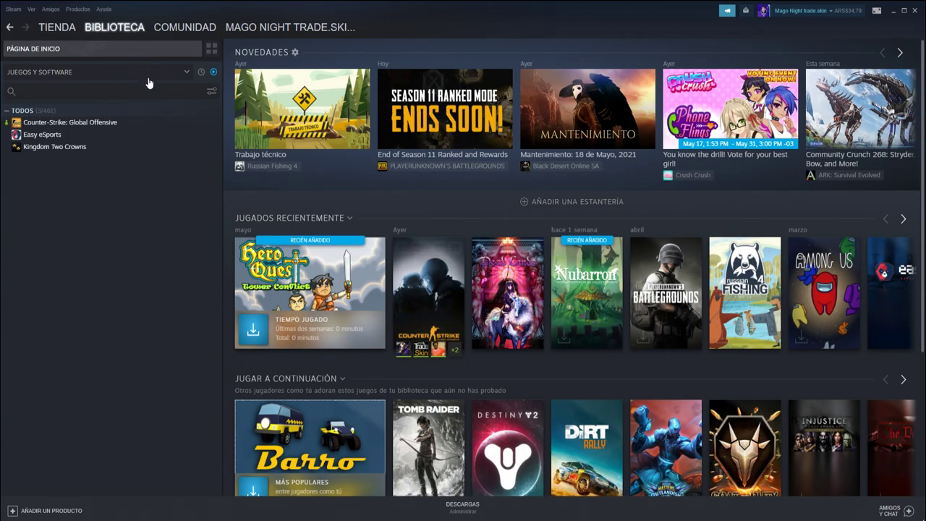
mouse_move(362, 282)
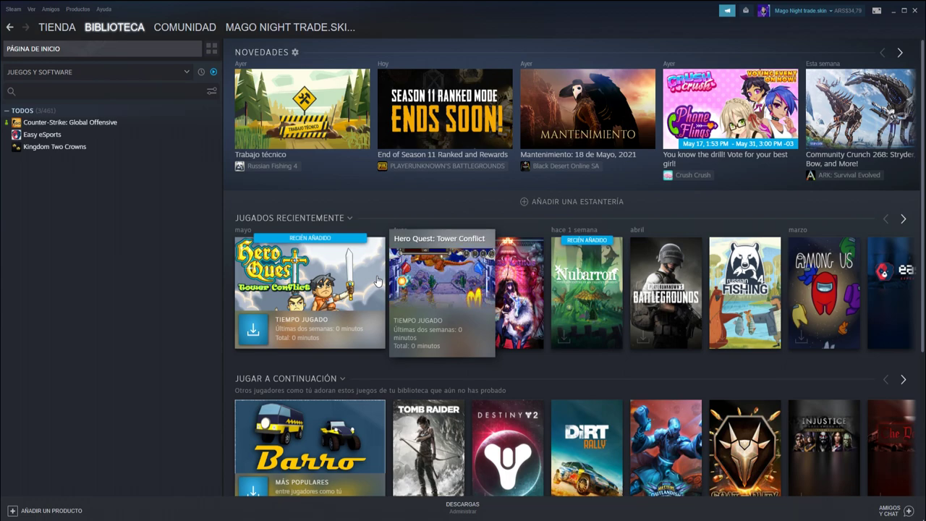
Step: Launch IdleMasterExtended from the desktop folder idle_master_extended_v1.7-pre-release and allow it to run despite the unknown publisher
key("super+d")
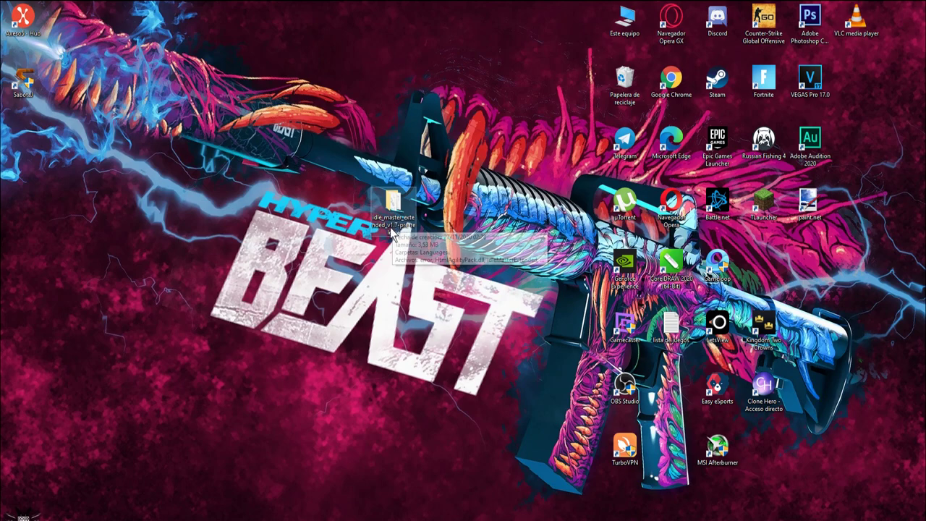
double_click(395, 230)
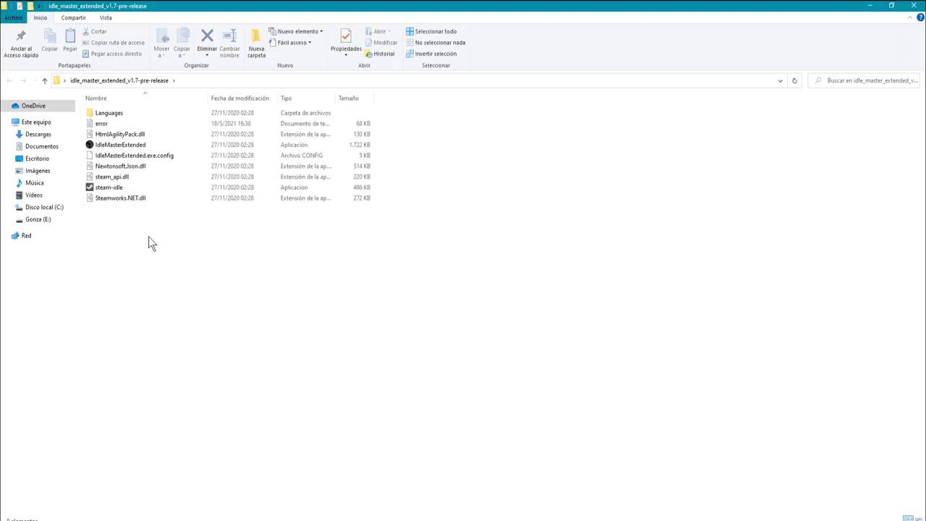
double_click(138, 147)
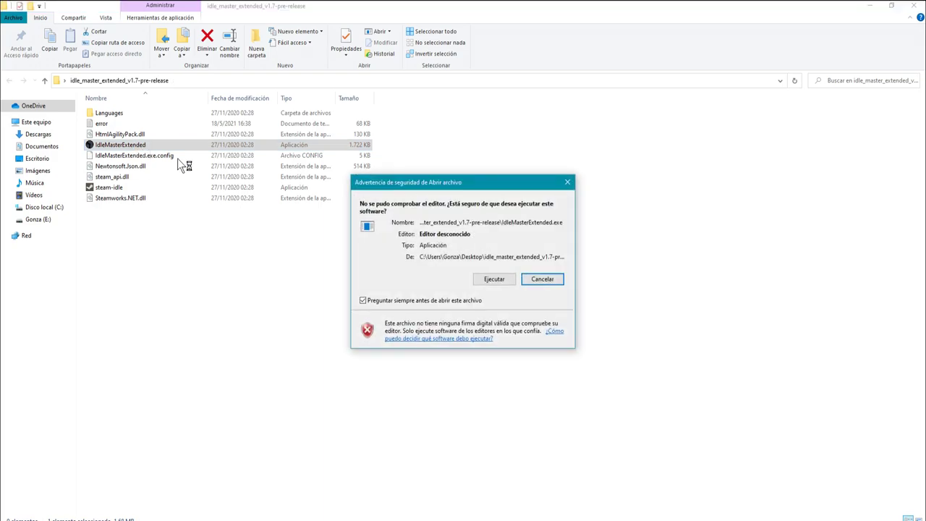
left_click(492, 279)
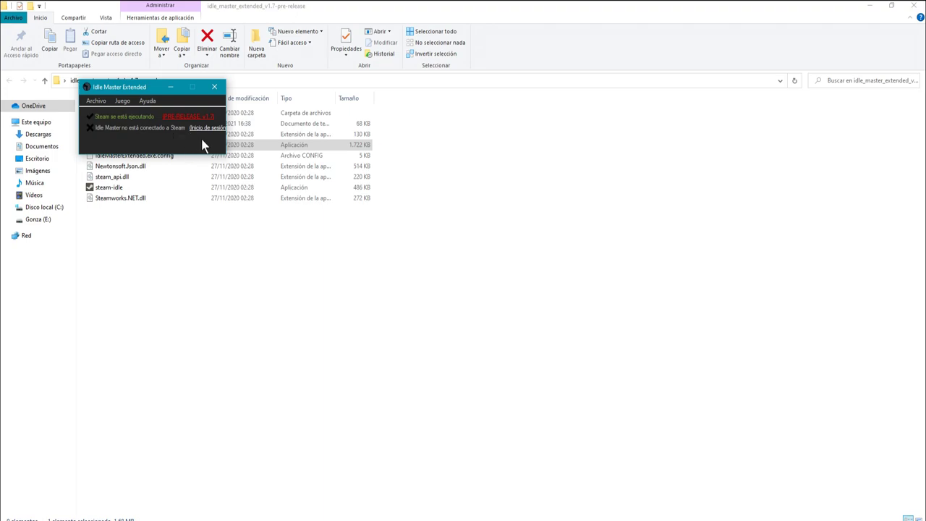
Step: Connect Idle Master Extended to Steam with Quick Login and move its window toward the middle of the screen
left_click(207, 128)
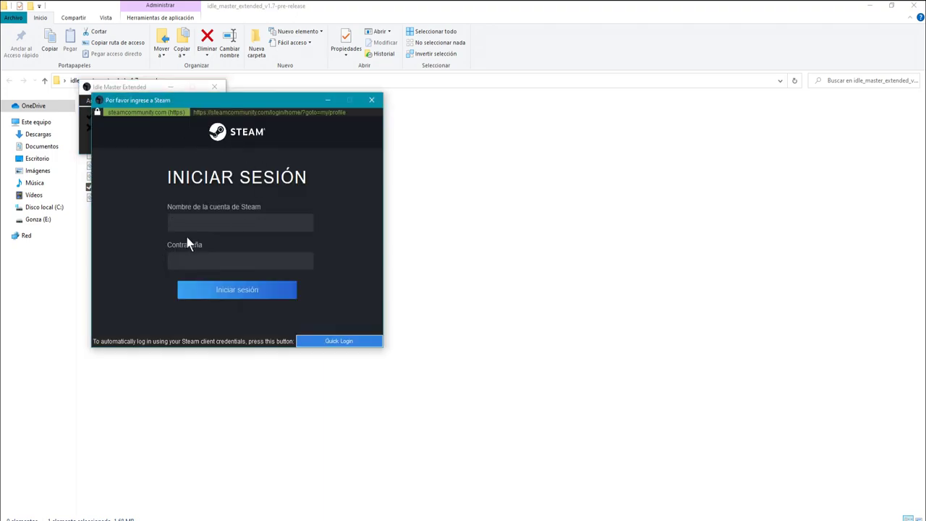
left_click(195, 264)
left_click(333, 344)
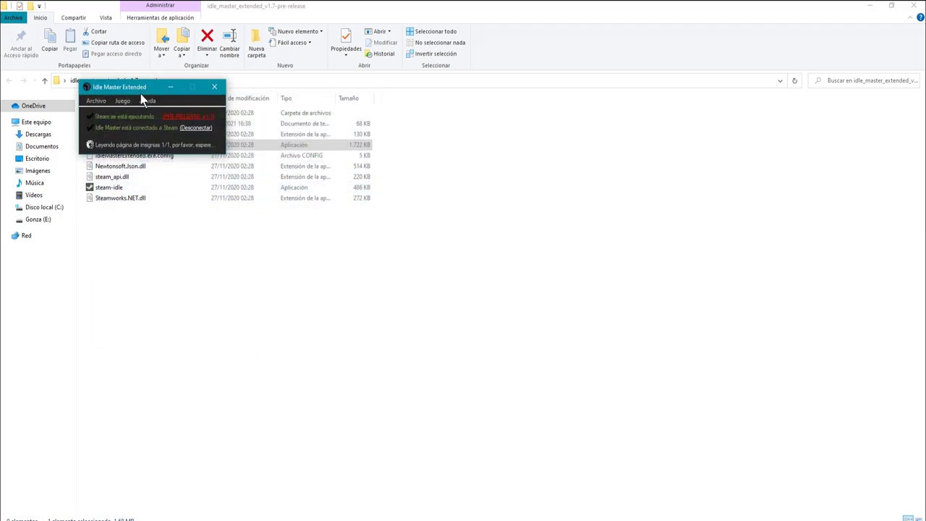
left_click_drag(151, 103, 404, 261)
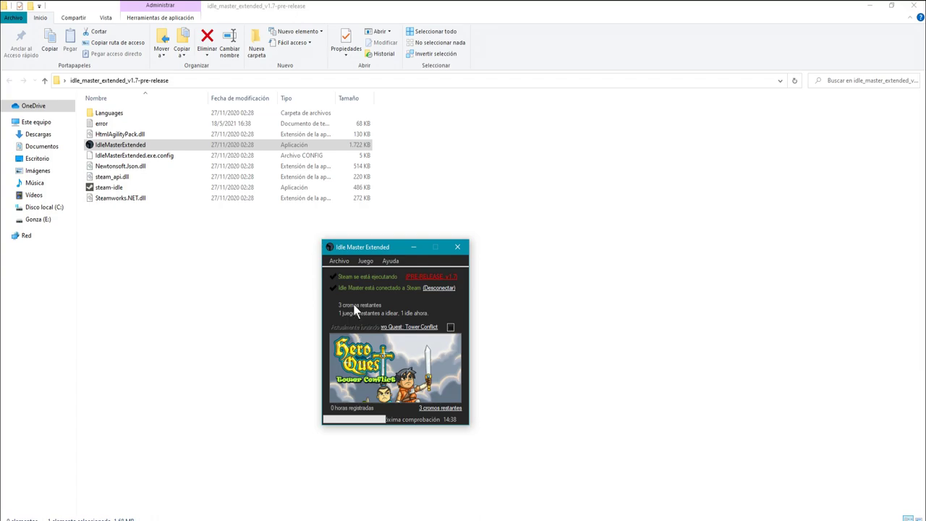
Step: Review the idling behaviour and priority options in the Idle Master settings, then close them without saving
left_click(344, 264)
left_click(346, 274)
left_click_drag(359, 233, 613, 180)
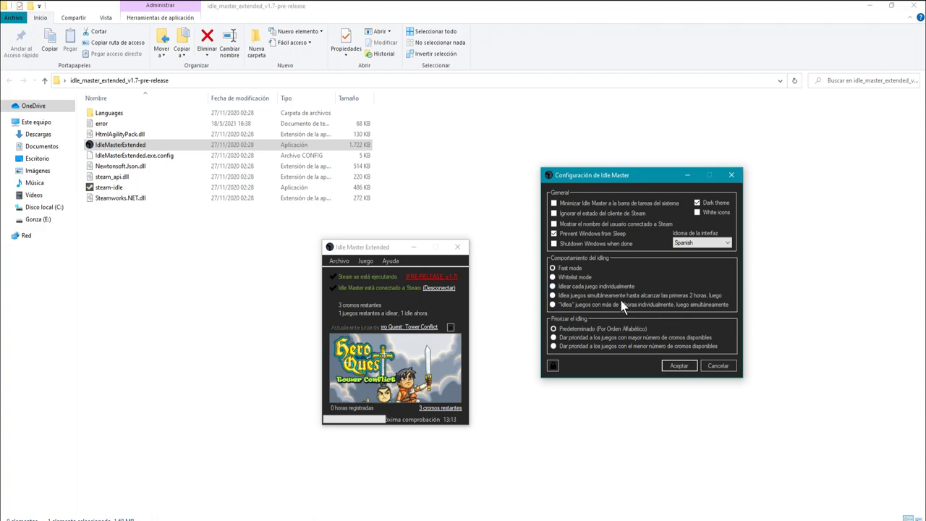
left_click(716, 366)
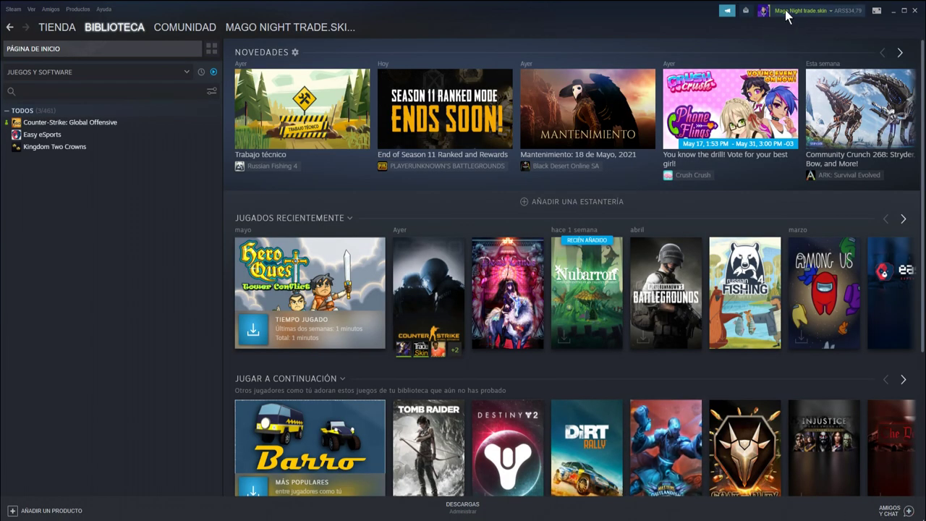
Step: Bring up the Steam friends list and set the account's chat status to Desconectado (offline)
left_click(889, 512)
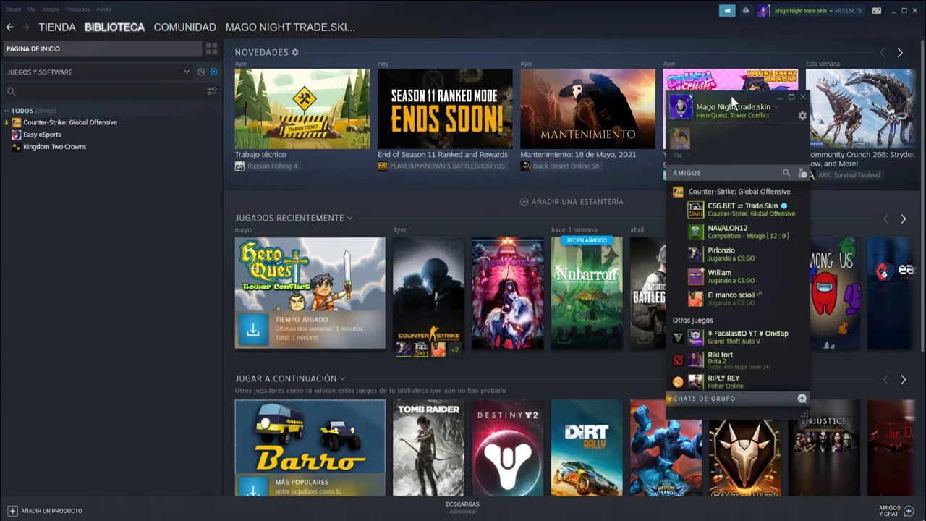
left_click_drag(732, 100, 498, 88)
left_click(543, 96)
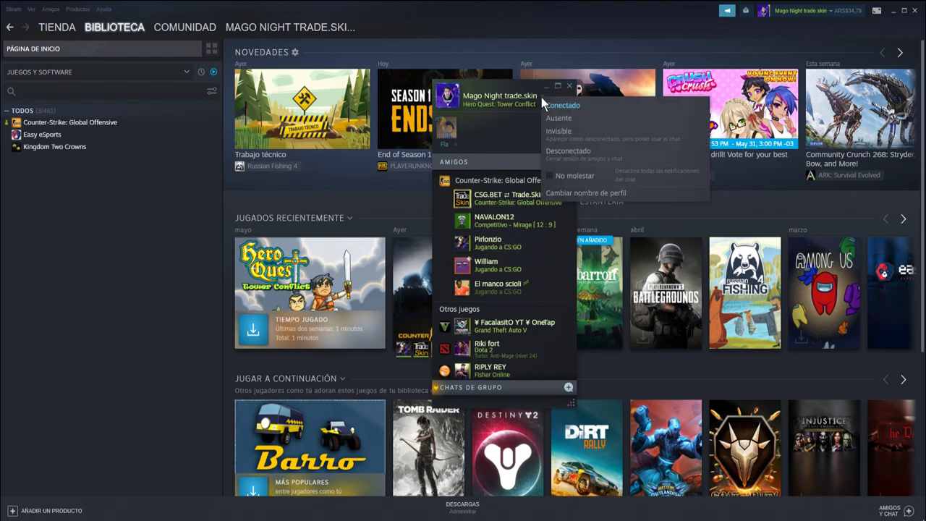
left_click(573, 155)
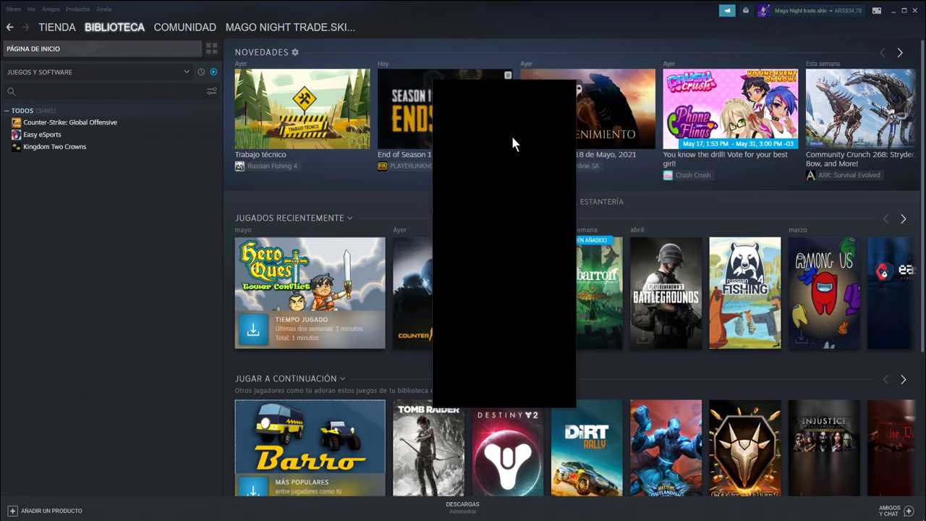